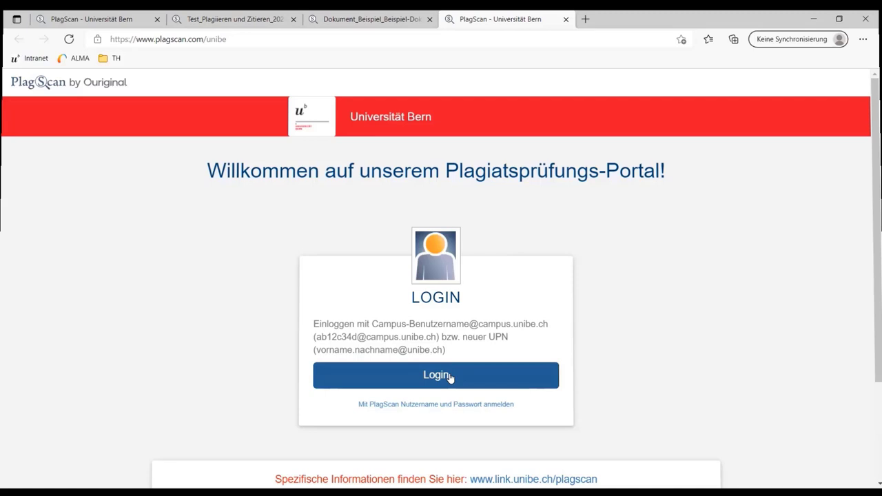
# Step: Sign in to the plagiarism portal with the university account e-mail and password, suppress the stay-signed-in message, and stay signed in
pyautogui.click(450, 378)
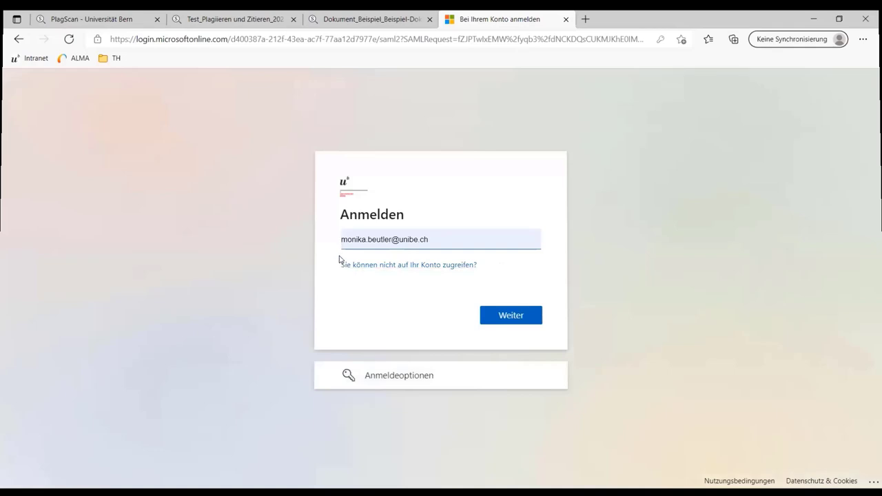
pyautogui.click(496, 317)
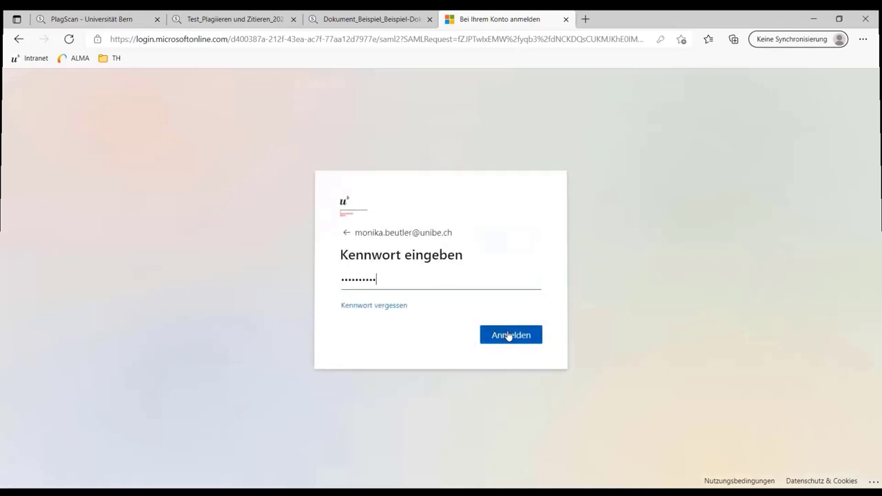
pyautogui.click(508, 335)
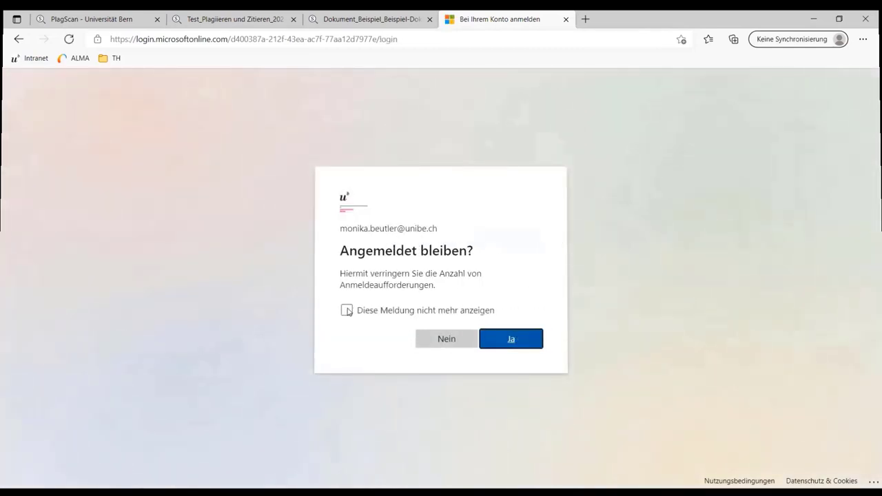
pyautogui.click(347, 311)
pyautogui.click(494, 349)
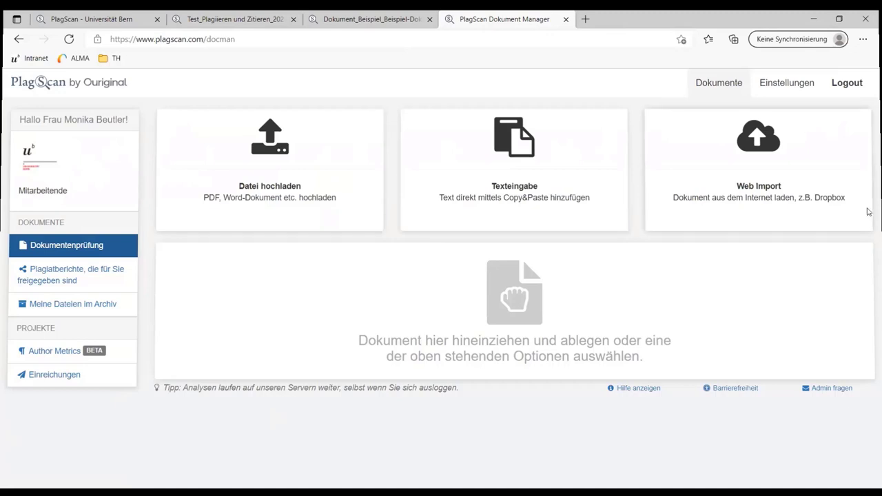
# Step: Open the personal data settings and view the available interface languages, keeping Deutsch
pyautogui.click(795, 91)
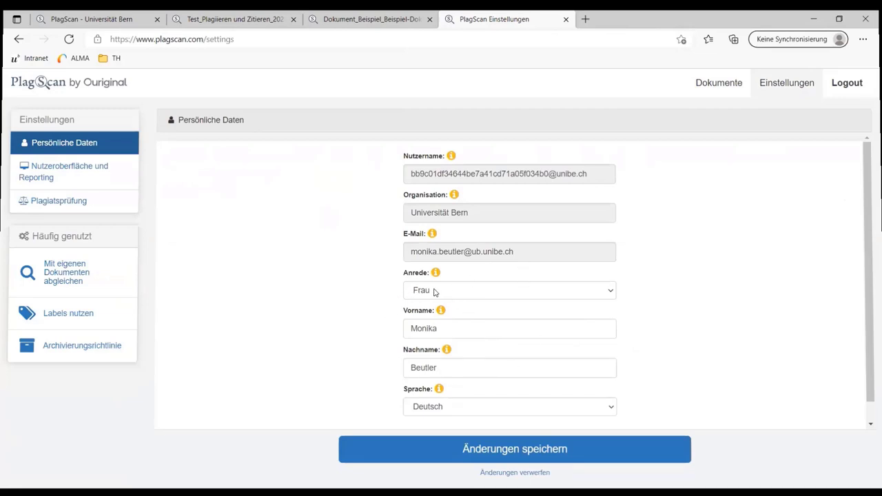
pyautogui.click(513, 407)
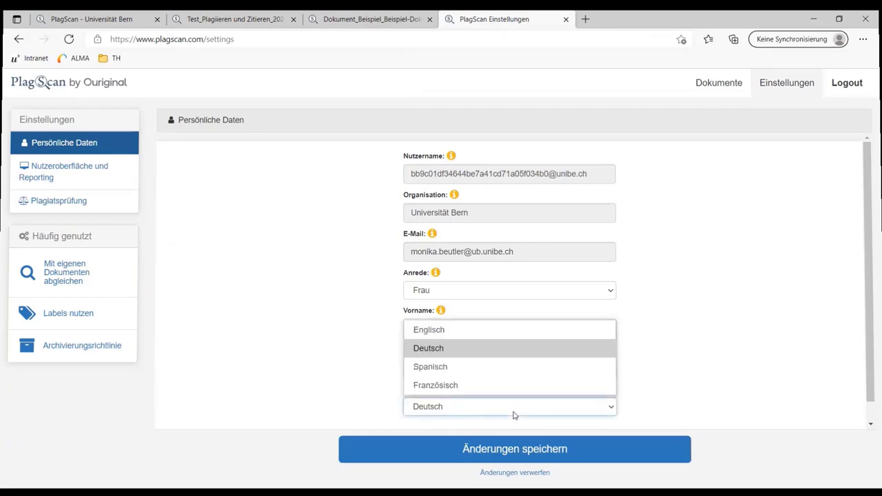
pyautogui.click(514, 413)
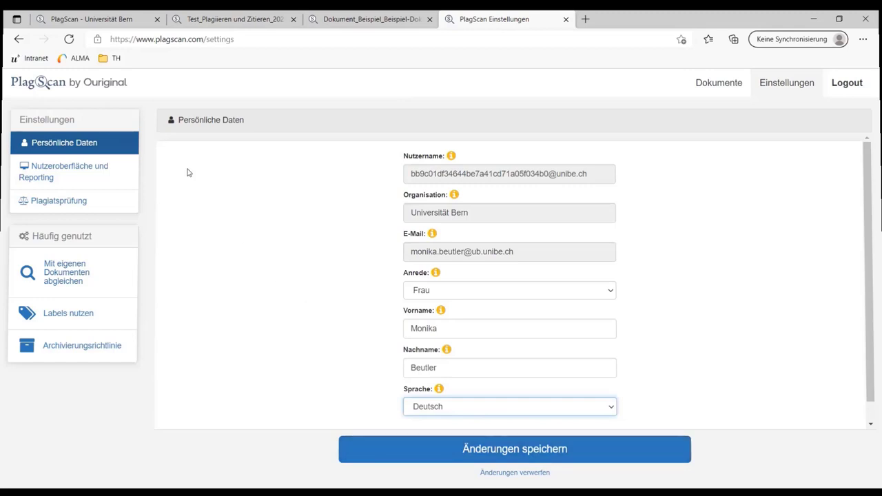
# Step: Review the Nutzeroberfläche und Reporting settings and choose "Alle Berichte nach Analyse mailen" as the E-Mailrichtlinie
pyautogui.click(107, 177)
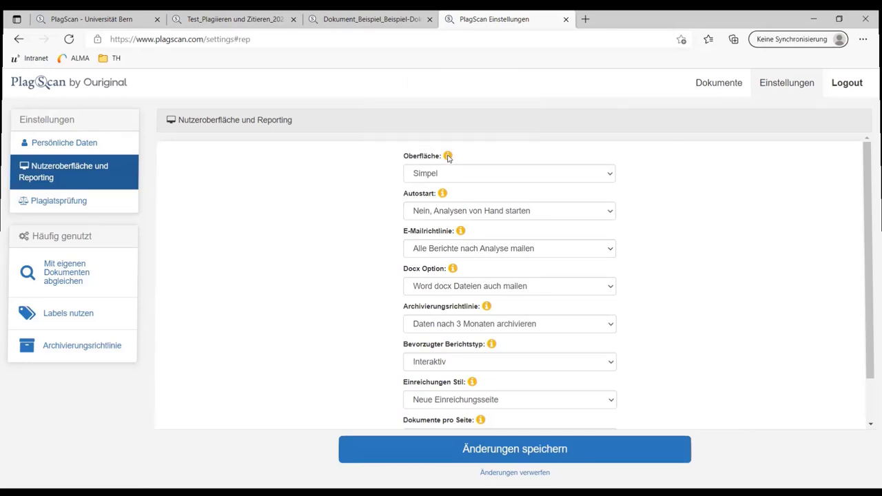
pyautogui.moveTo(448, 158)
pyautogui.click(611, 251)
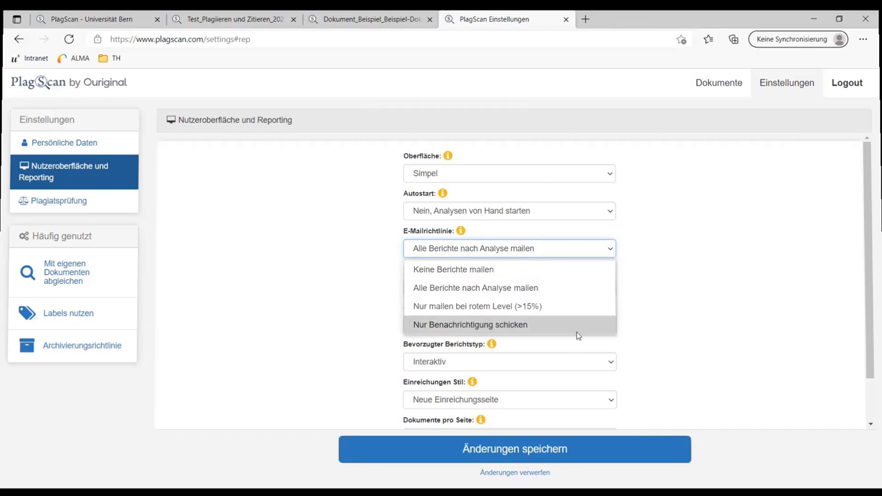
pyautogui.click(581, 293)
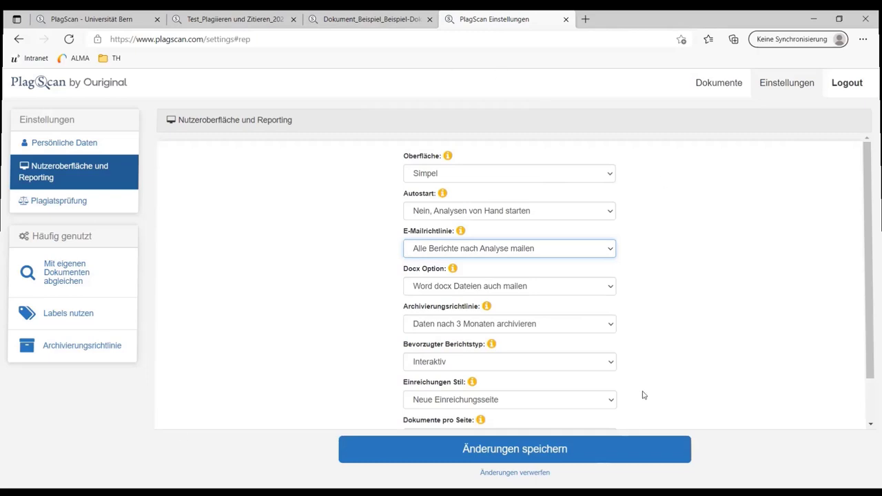
# Step: Open the Plagiatsprüfung settings and switch "Mit eigenen Dokumenten abgleichen" on and off again
pyautogui.click(96, 207)
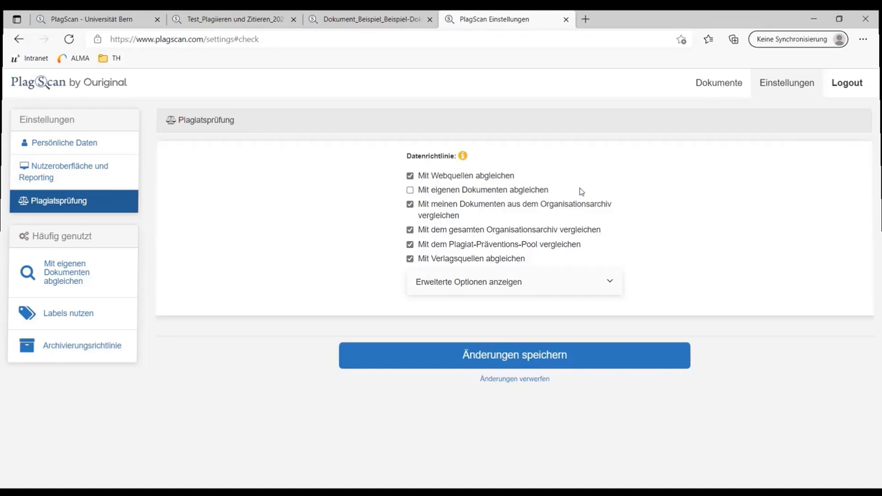
pyautogui.click(411, 191)
pyautogui.click(410, 191)
# Step: Examine the advanced plagiarism check options, from Literaturverzeichnis and Zitaterkennung to the URL whitelist, and collapse them again
pyautogui.click(610, 288)
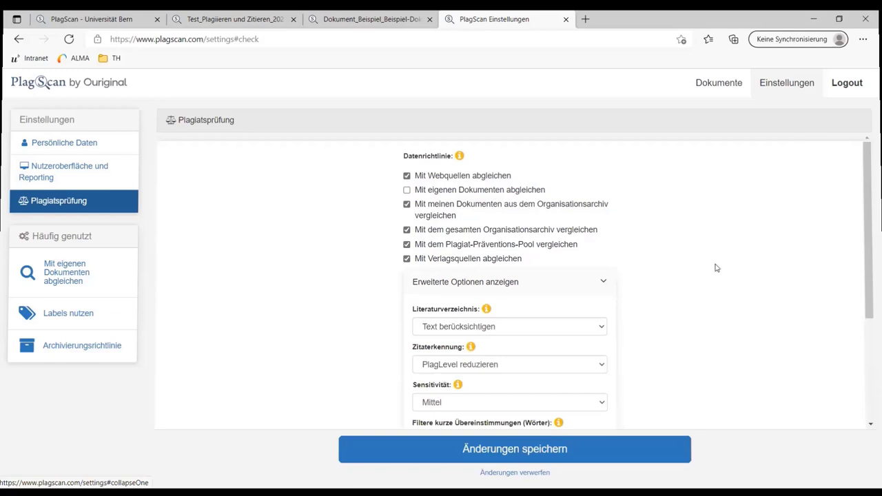
pyautogui.scroll(-3, 710, 261)
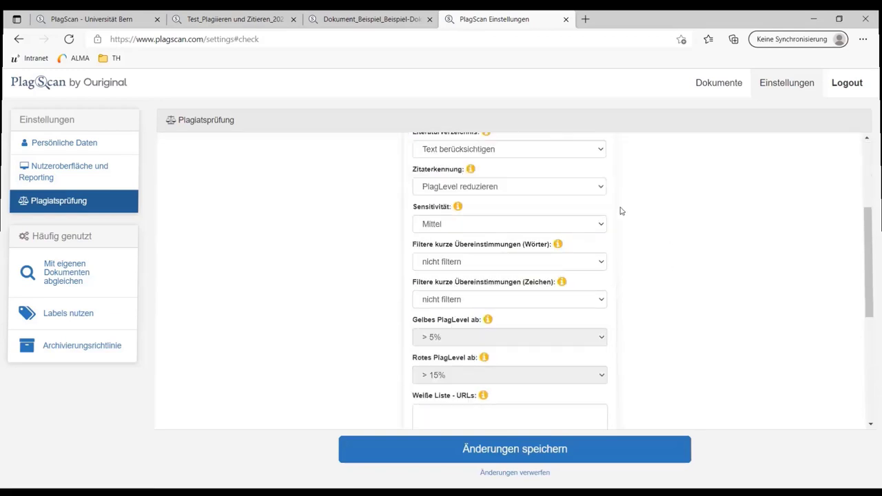
pyautogui.scroll(-1, 524, 221)
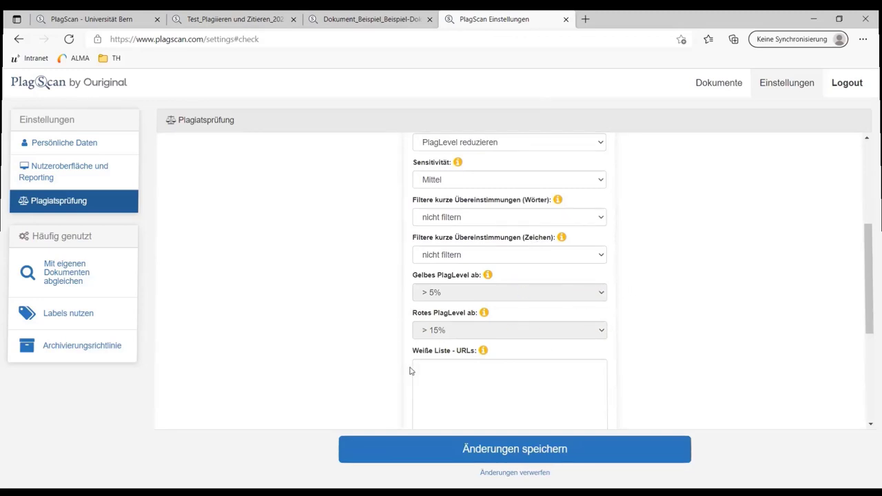
pyautogui.scroll(1, 677, 346)
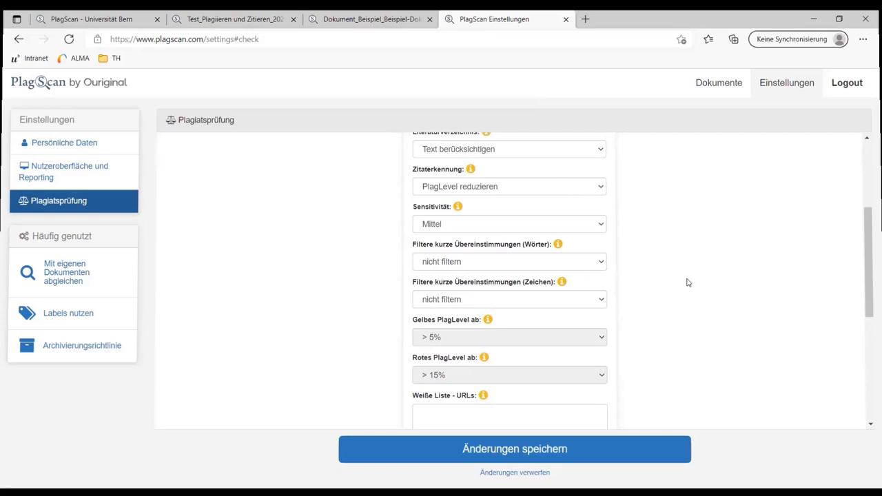
pyautogui.scroll(2, 691, 282)
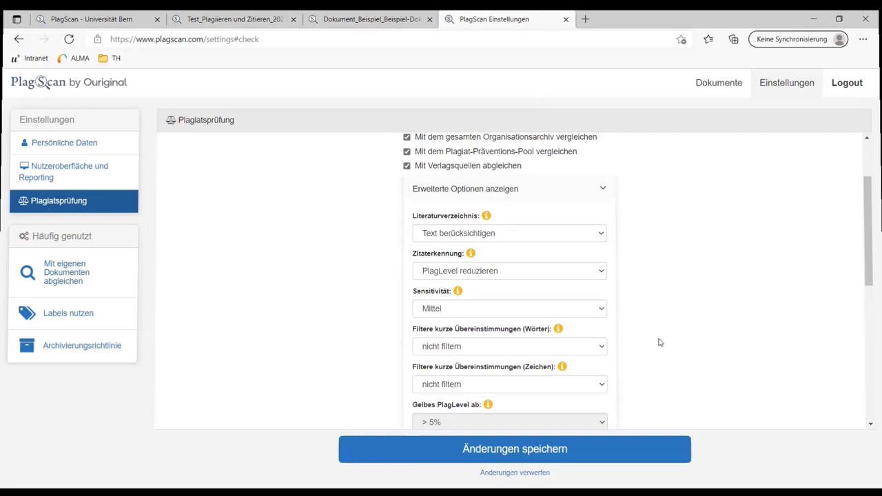
pyautogui.scroll(-1, 660, 341)
pyautogui.scroll(2, 635, 335)
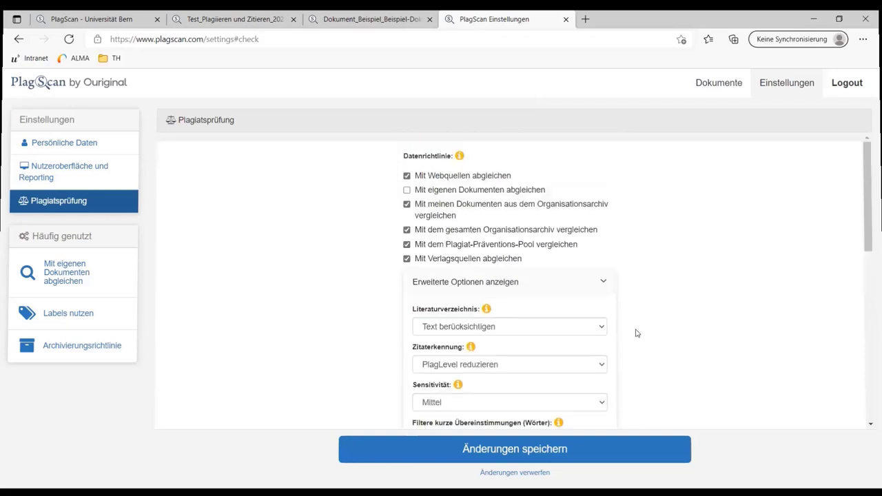
pyautogui.click(600, 293)
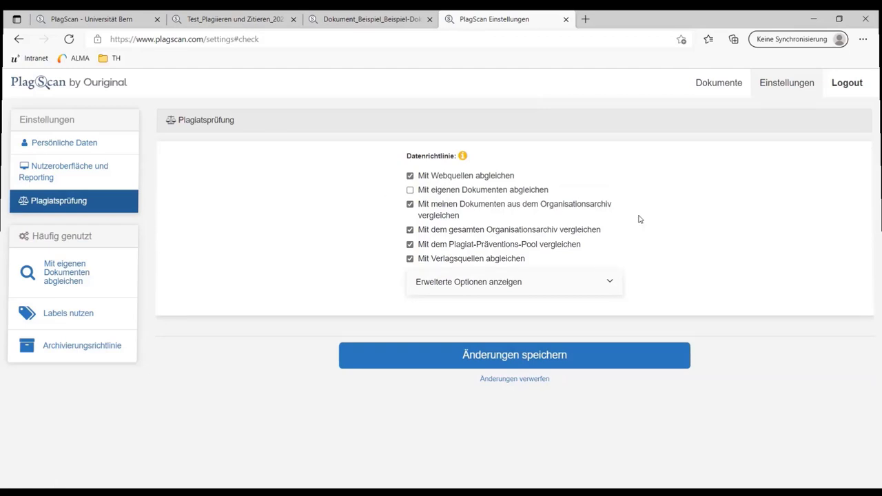
# Step: Upload "Test_Plagiieren und Zitieren_2021_10" from the Desktop to the document manager and start its plagiarism analysis
pyautogui.click(711, 82)
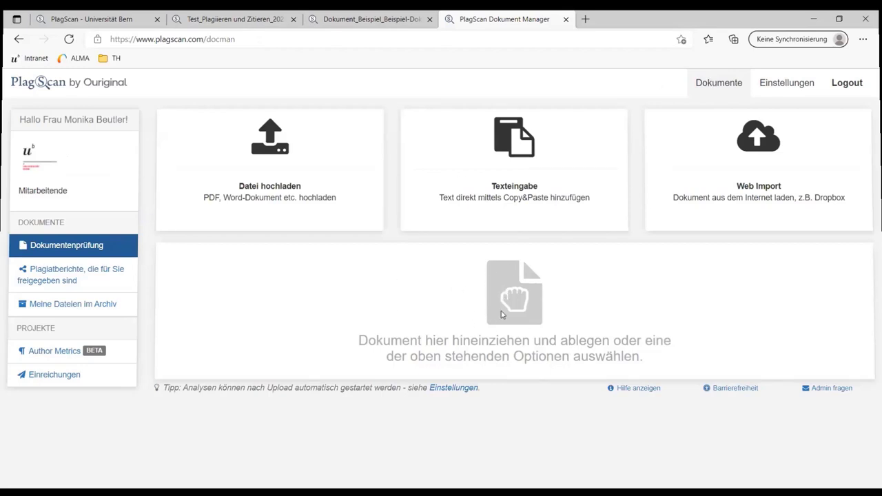
pyautogui.click(269, 149)
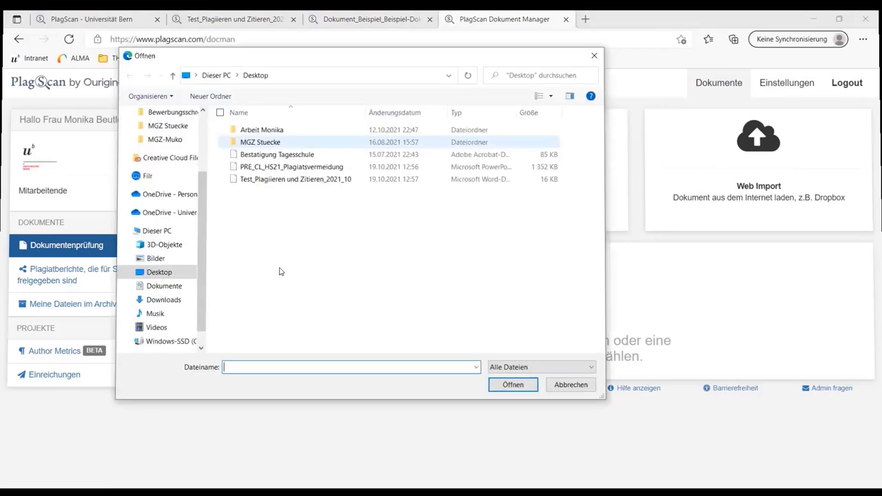
pyautogui.click(268, 180)
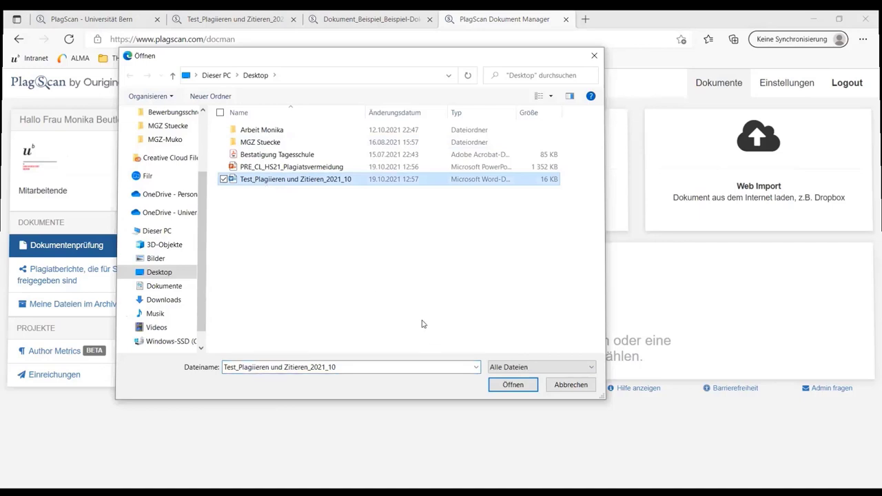
pyautogui.click(510, 385)
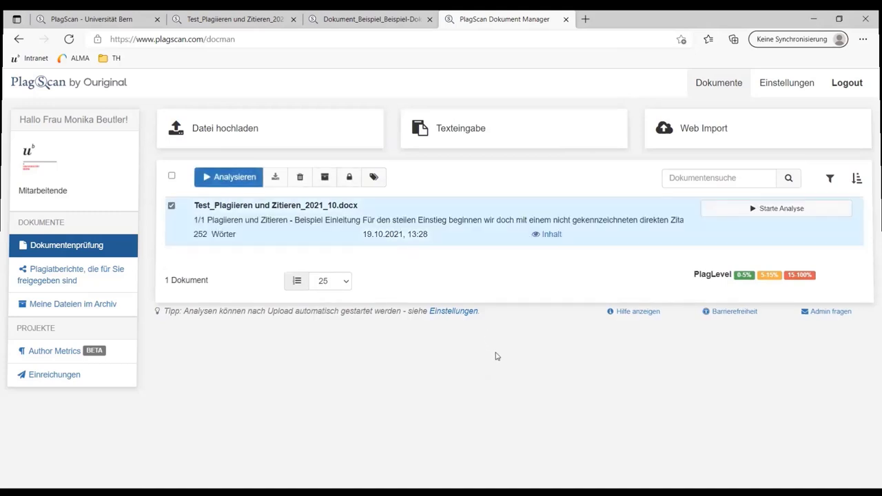
pyautogui.click(775, 219)
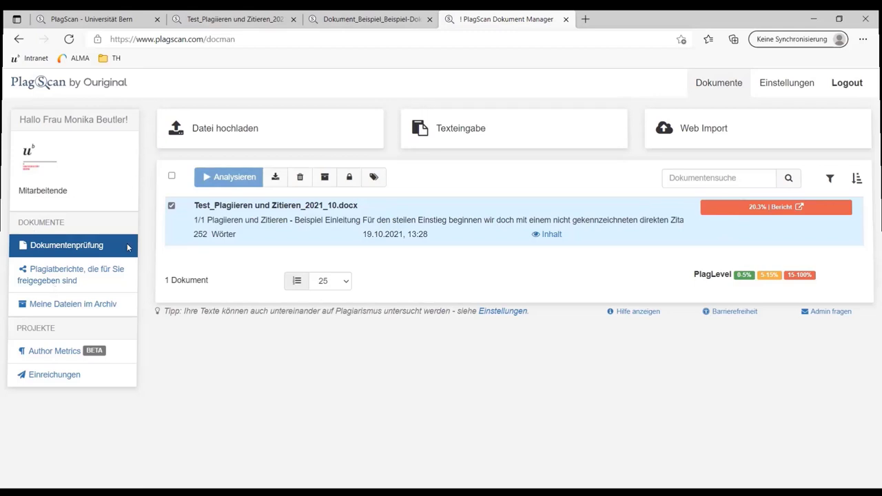
# Step: View the Kurzanleitung help page and close it to return to the document list
pyautogui.click(631, 313)
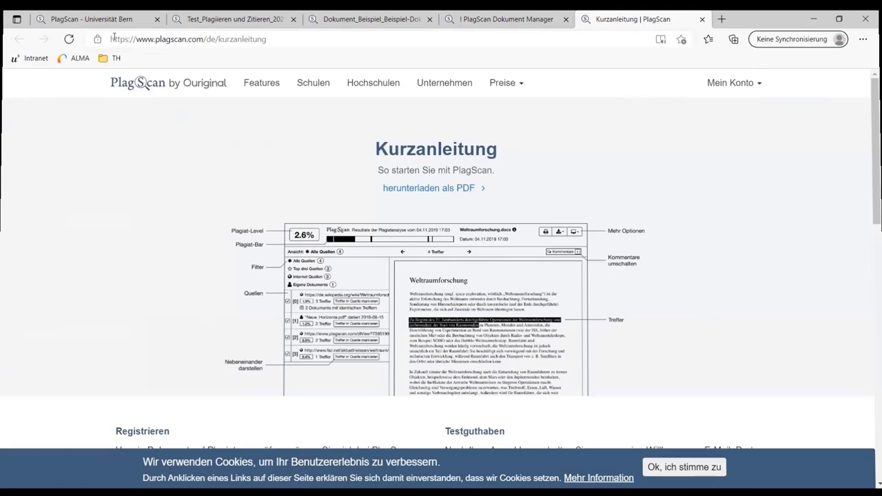
pyautogui.hotkey('ctrl', 'w')
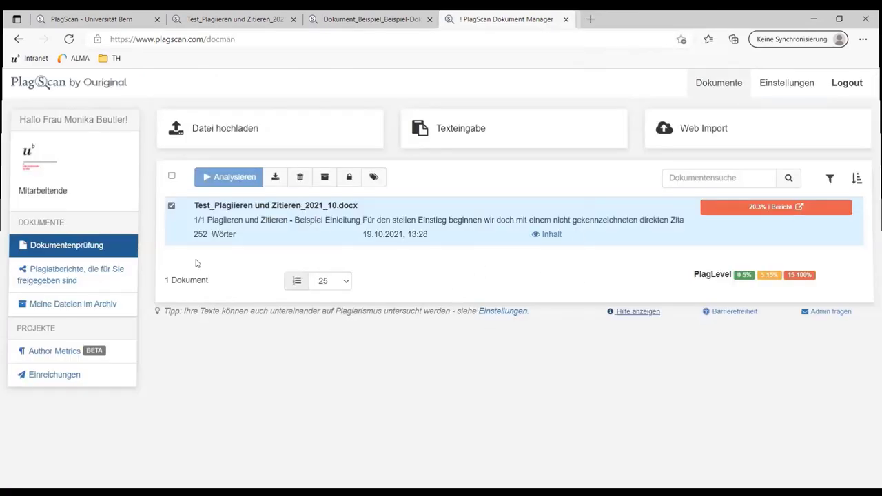
# Step: Deselect Test_Plagiieren und Zitieren_2021_10.docx in the document list and open its plagiarism report
pyautogui.click(171, 207)
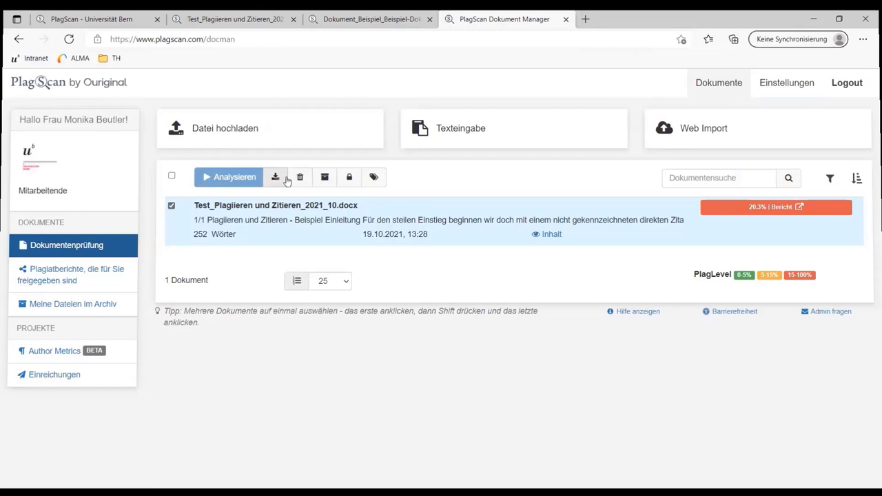
pyautogui.click(171, 205)
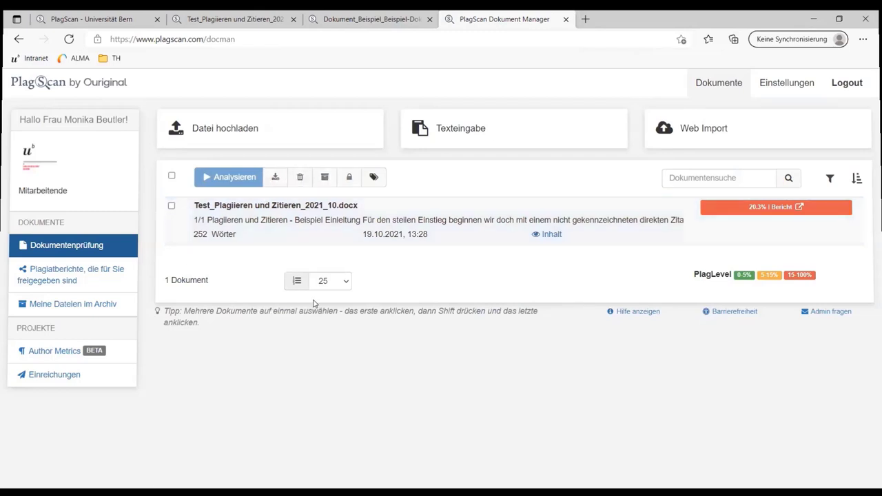
pyautogui.click(750, 207)
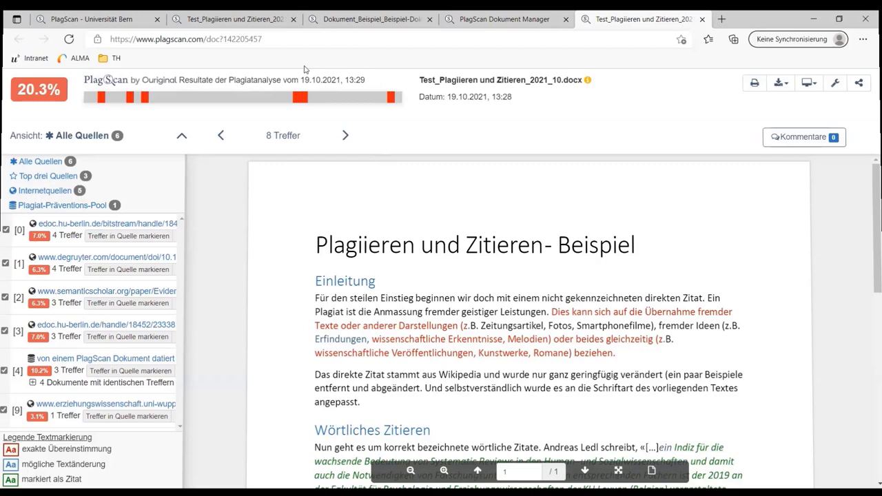
# Step: Return to the document manager, read the Kurzanleitung sections on uploading, analysis and PlagLevel, and close the guide
pyautogui.hotkey('ctrl', 'shift', 'Tab')
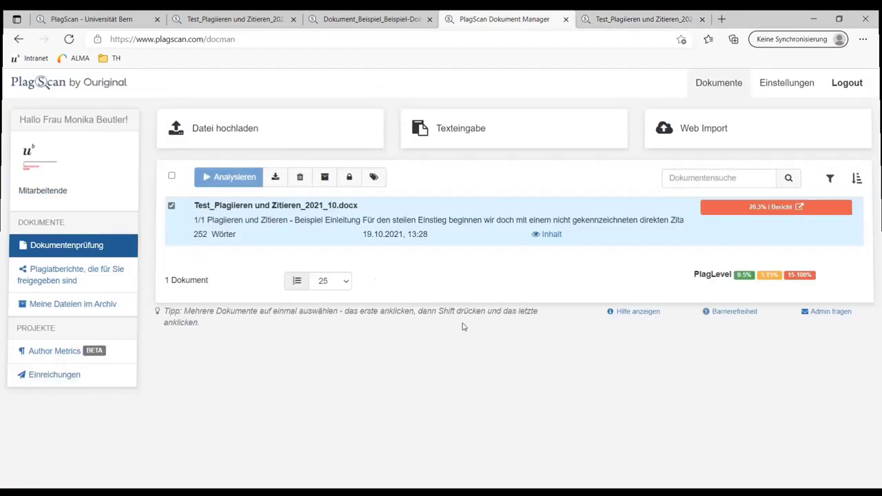
pyautogui.click(633, 312)
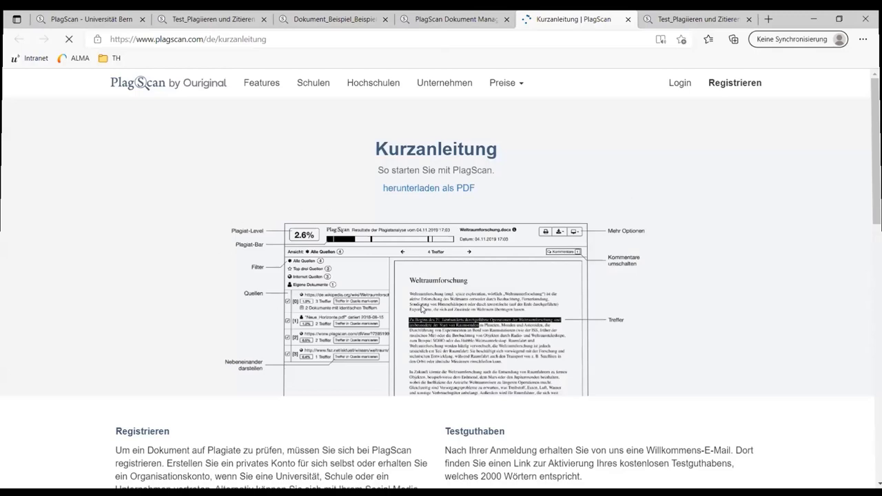
pyautogui.scroll(-5, 422, 308)
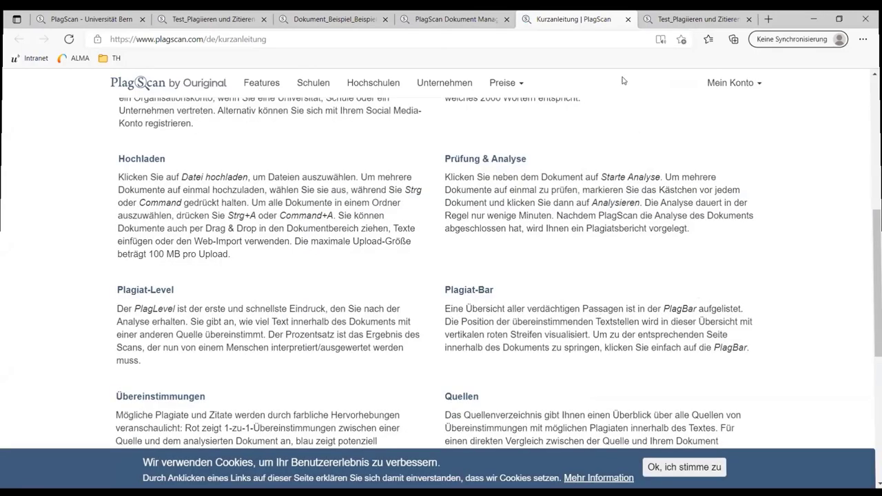
pyautogui.hotkey('ctrl', 'w')
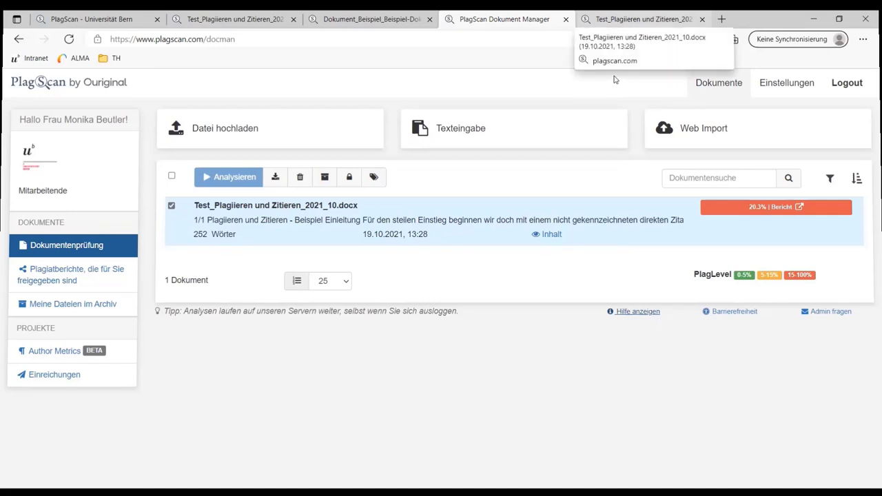
# Step: Go back to the plagiarism report and inspect the colour-marked text passages and the overall PlagLevel details
pyautogui.hotkey('ctrl', 'Tab')
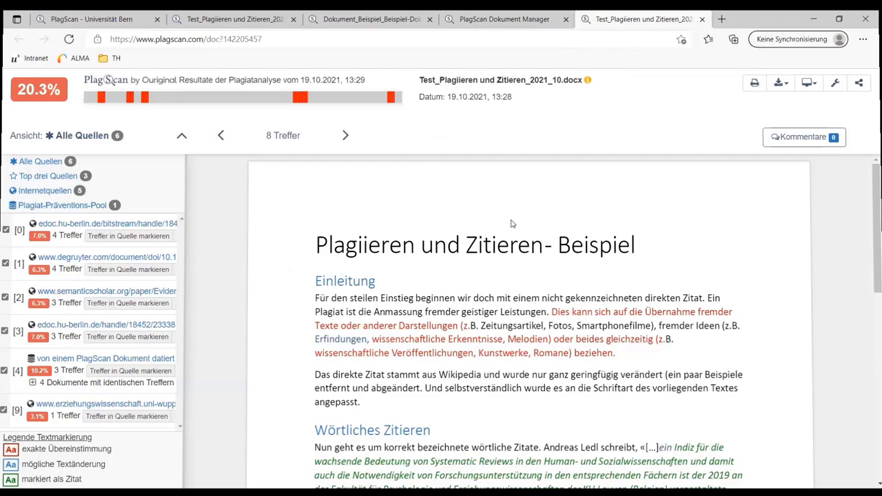
pyautogui.scroll(-3, 529, 322)
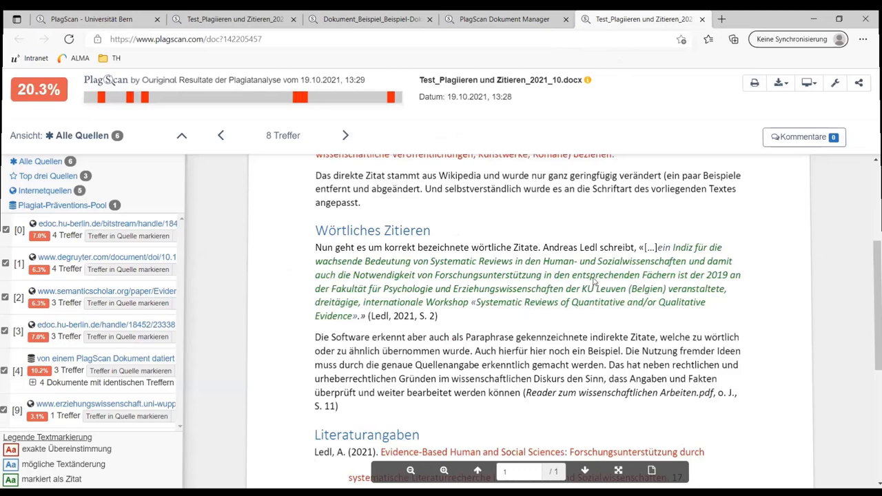
pyautogui.scroll(3, 543, 336)
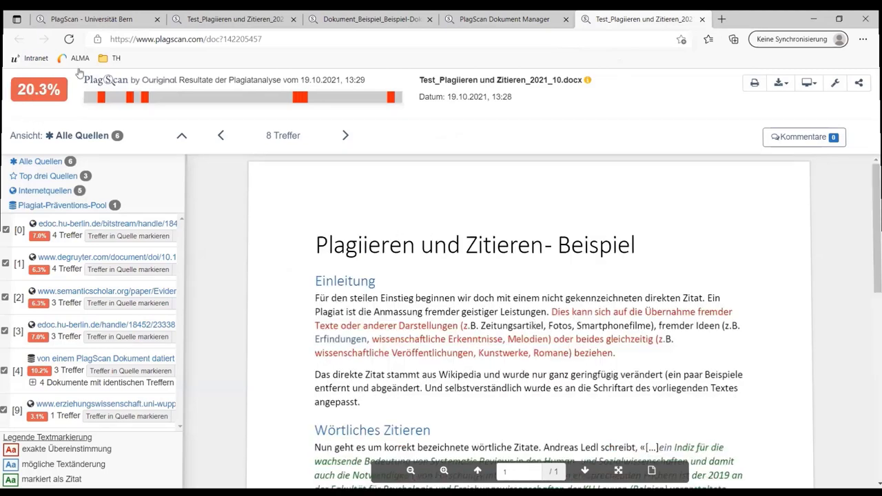
pyautogui.moveTo(26, 97)
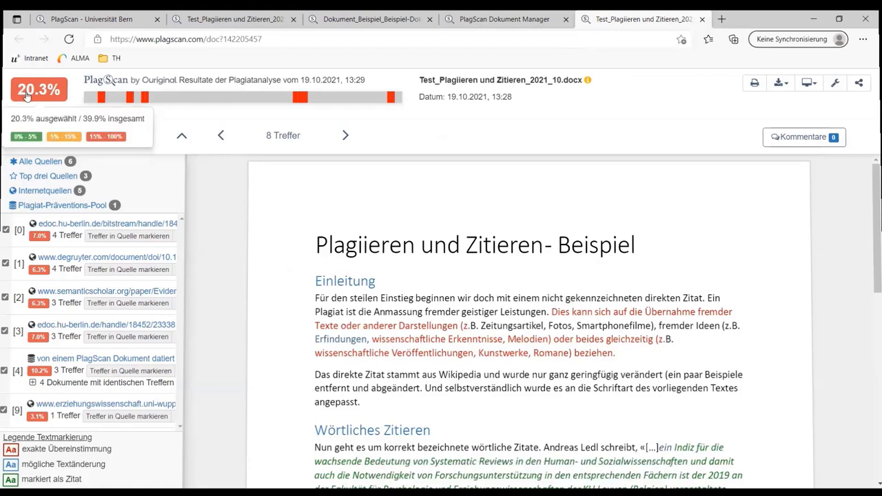